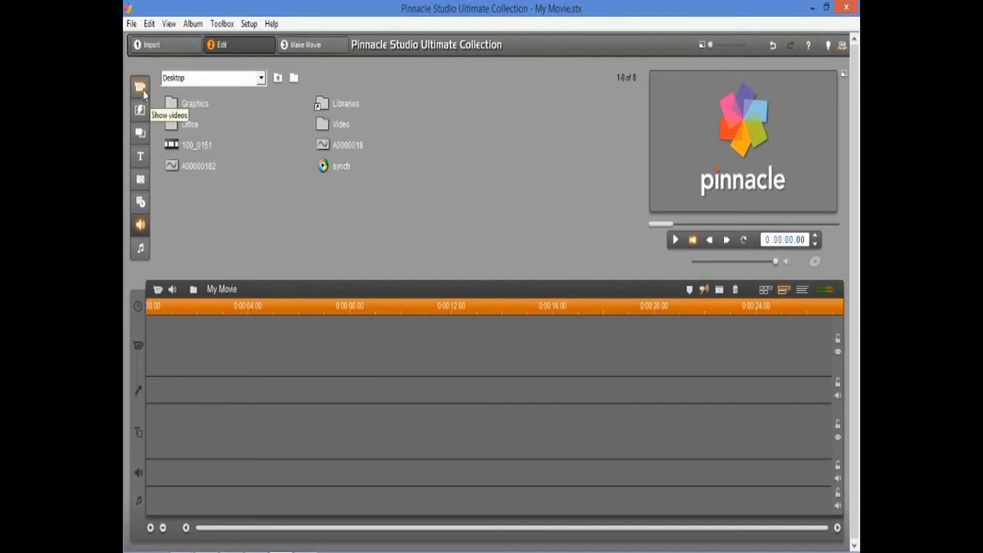
Step: Open the 100_0151.MP4 camera clip in the album and place it at the start of the video track
double_click(188, 144)
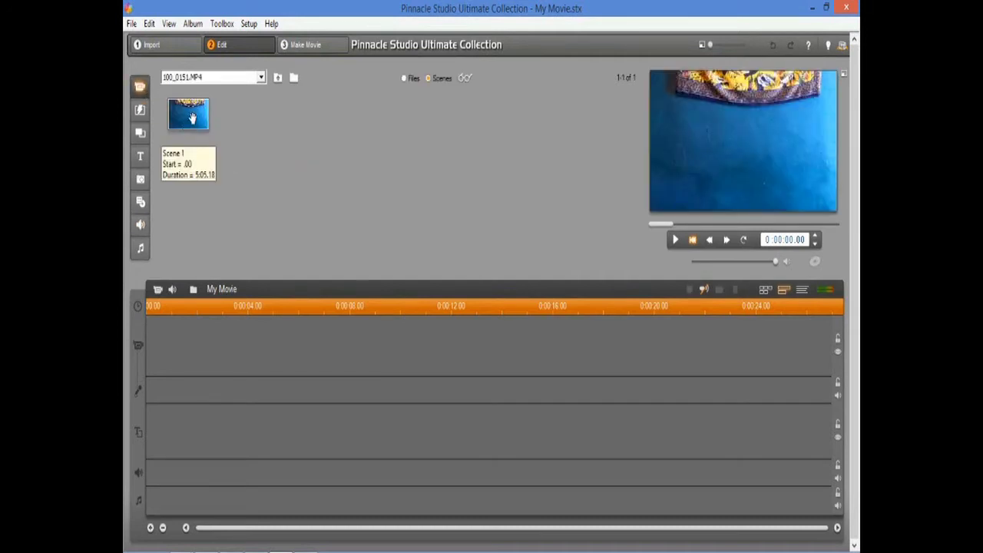
left_click_drag(192, 118, 163, 354)
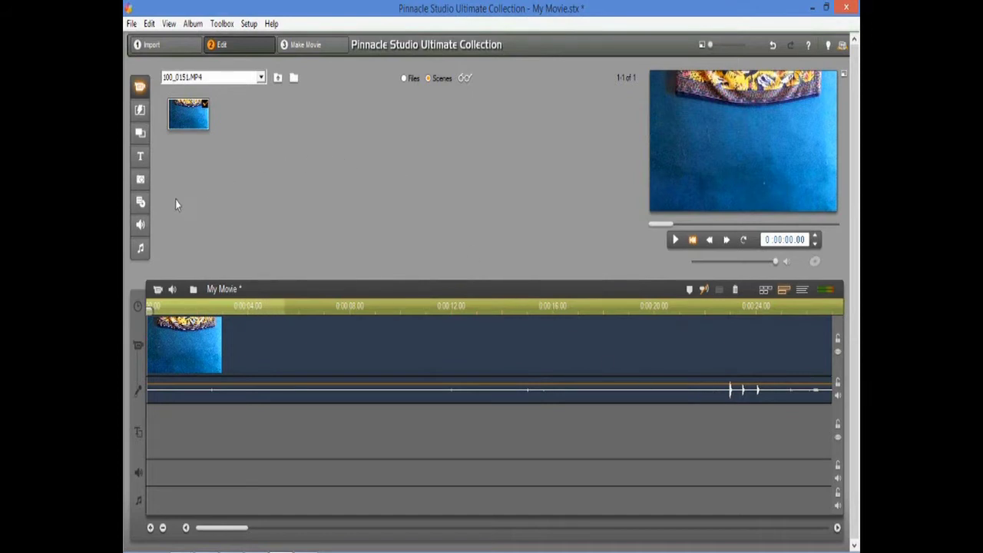
Step: Show the sound files and drop the A00000182 recording onto the bottom audio track at the movie start
left_click(140, 225)
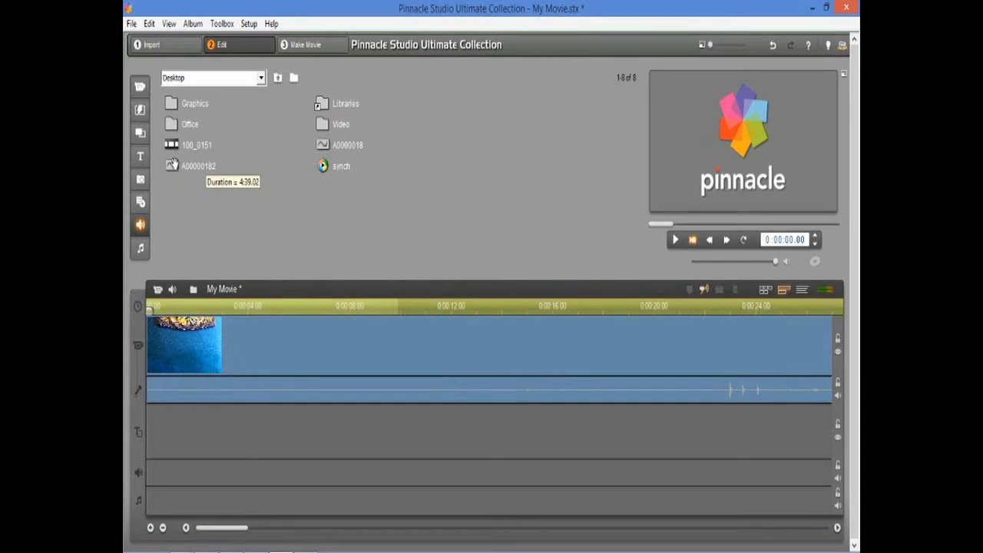
left_click_drag(173, 165, 150, 479)
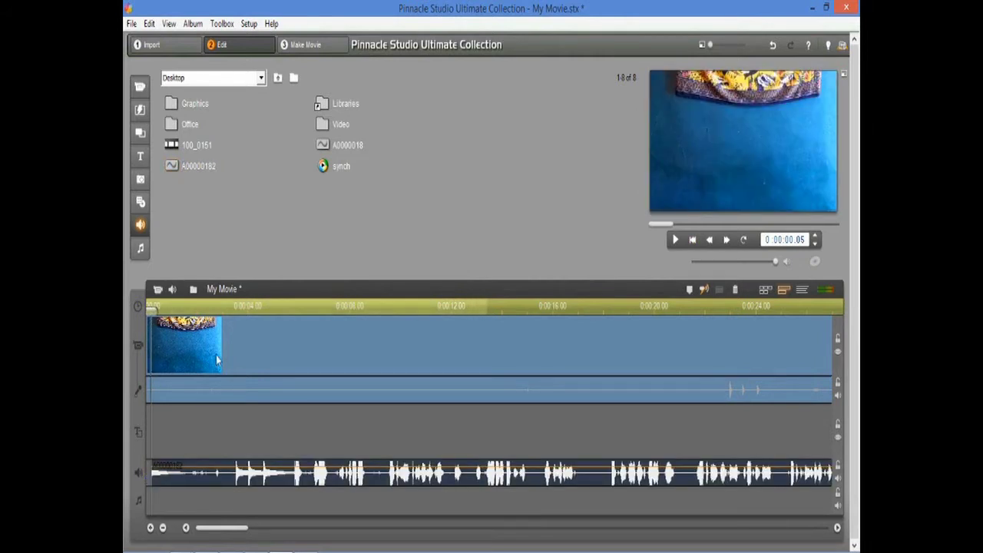
Step: Drag the 100_0151 camera audio's volume line down, then play the movie from the start
left_click(288, 391)
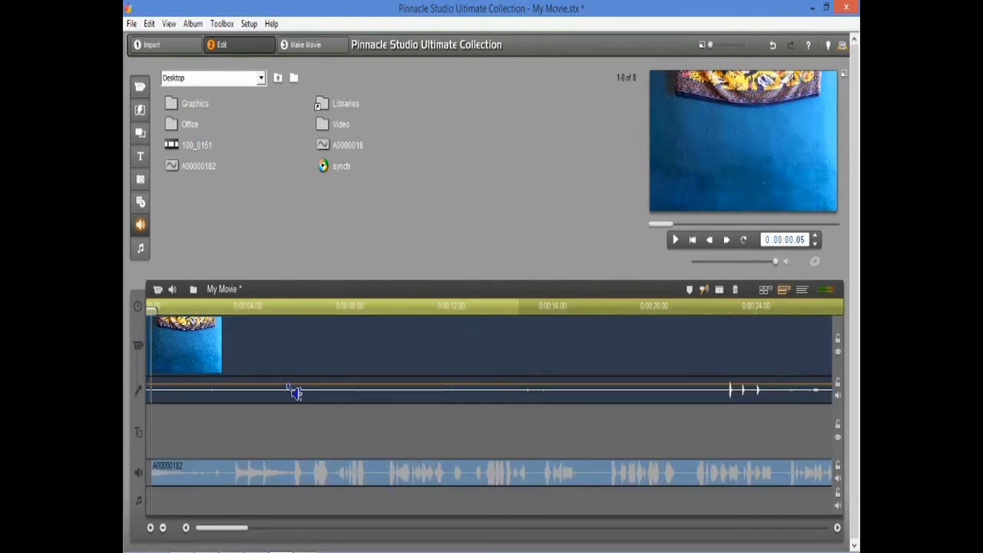
left_click_drag(295, 392, 292, 403)
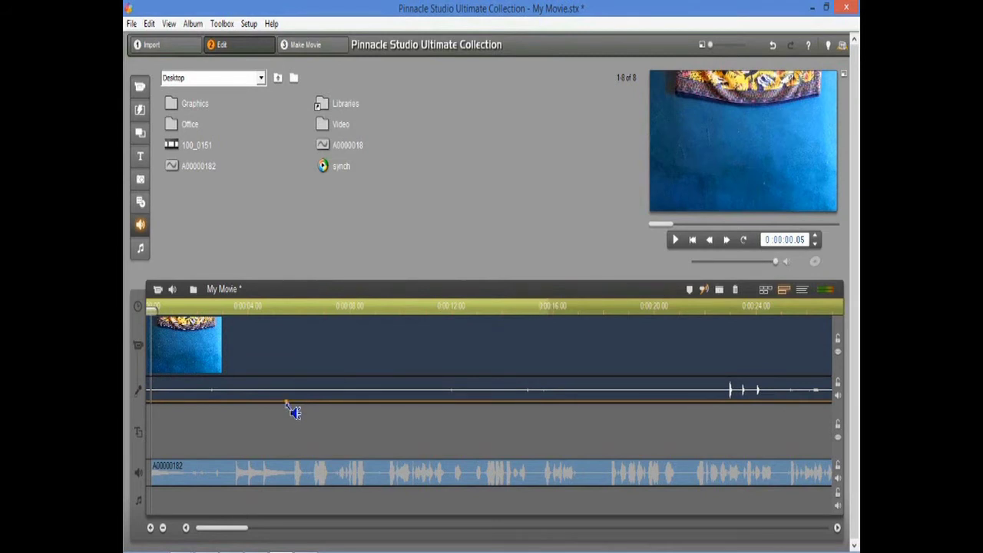
left_click(674, 241)
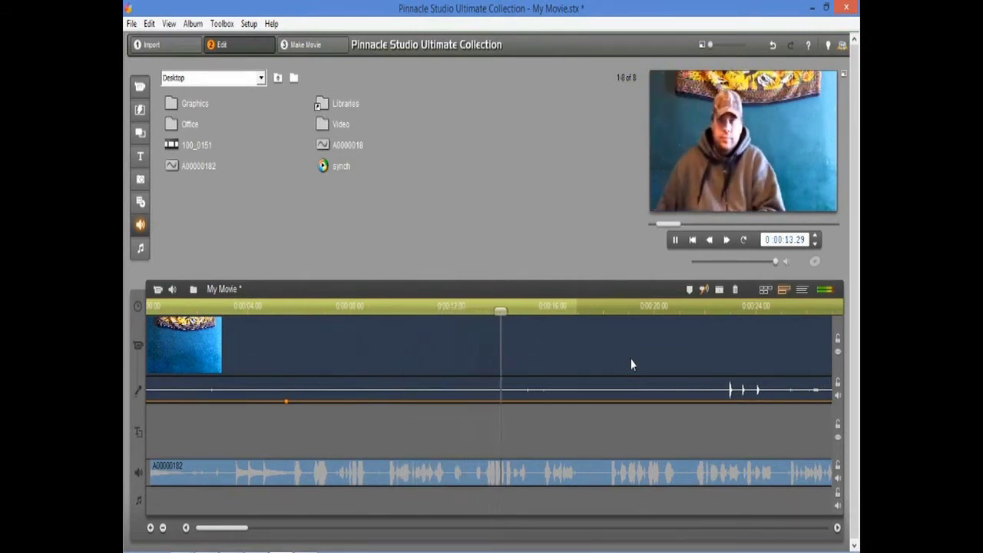
left_click(675, 240)
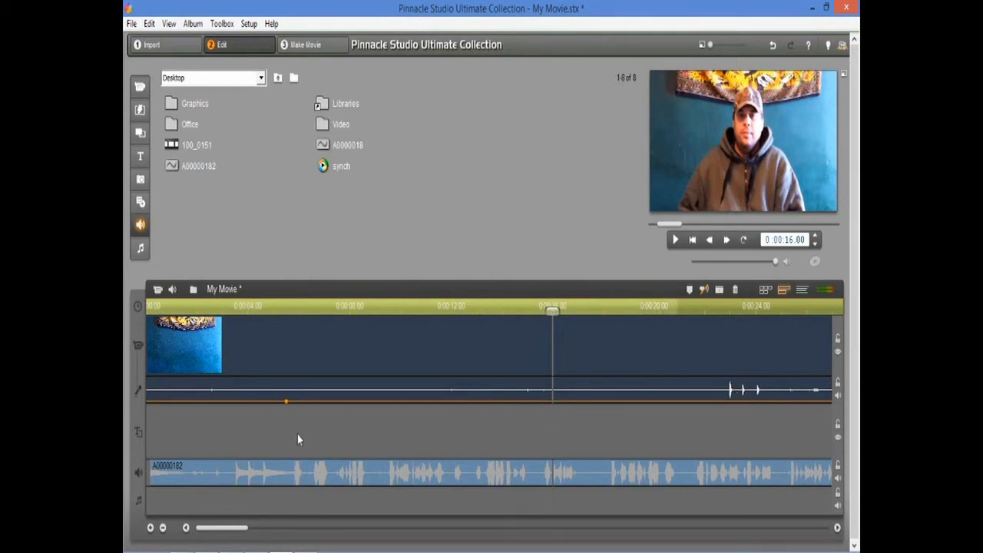
left_click(228, 478)
Step: Move the A00000182 clip to start at 0:00:18.25 and zoom the timeline in four levels
left_click_drag(420, 480, 702, 482)
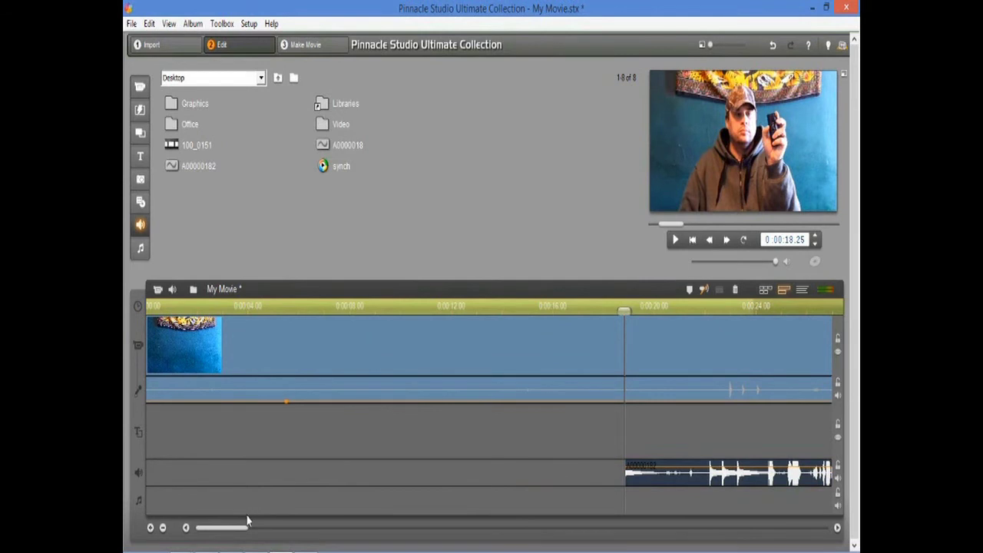
left_click_drag(243, 530, 270, 541)
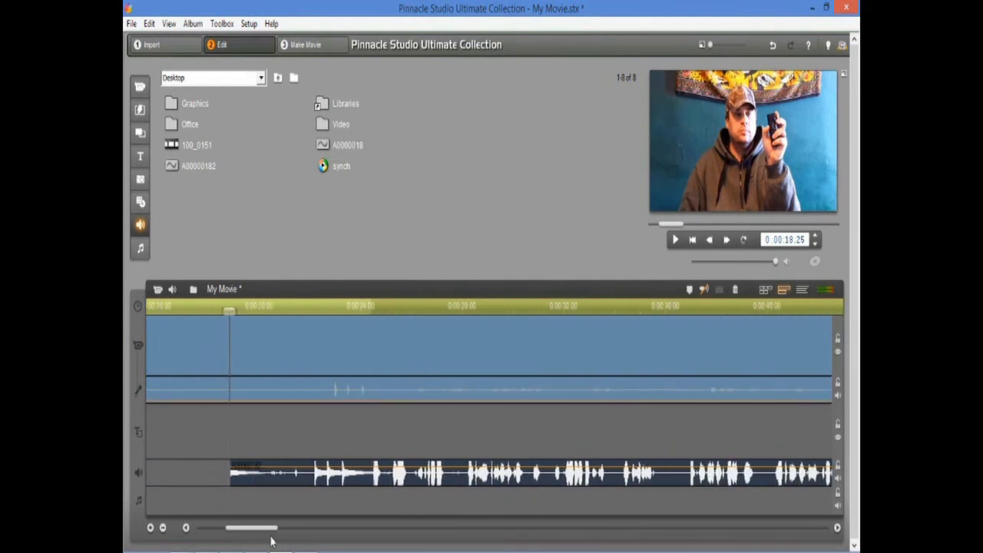
left_click(150, 528)
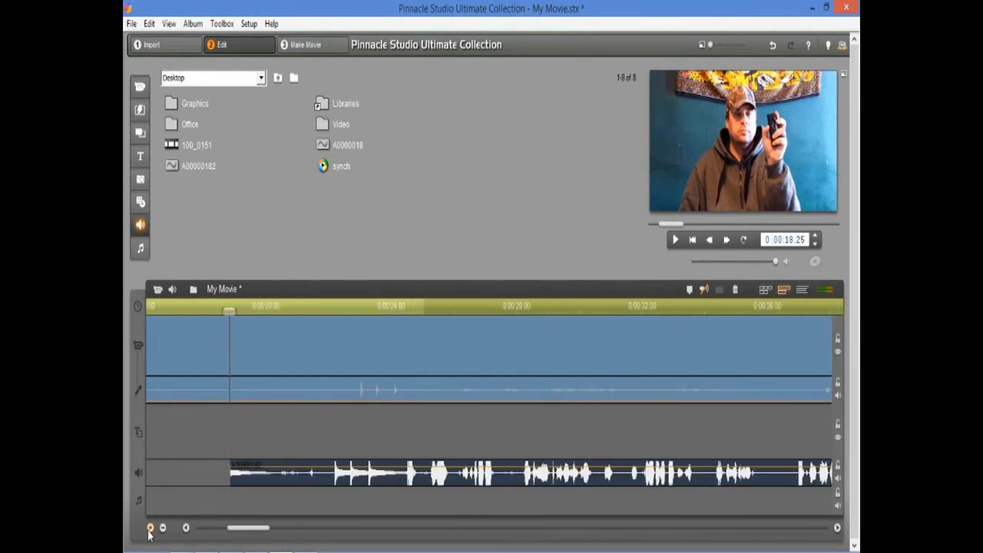
left_click(151, 527)
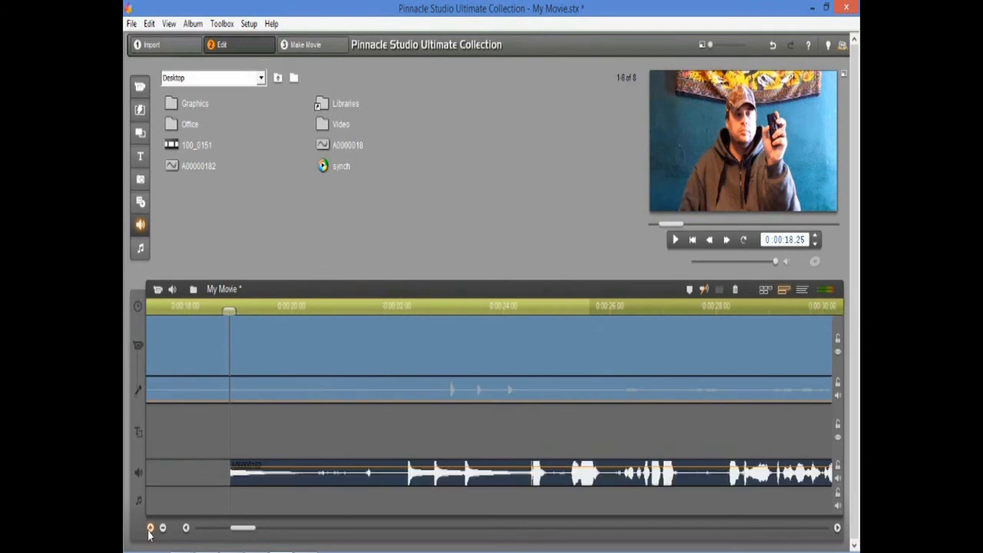
left_click(150, 527)
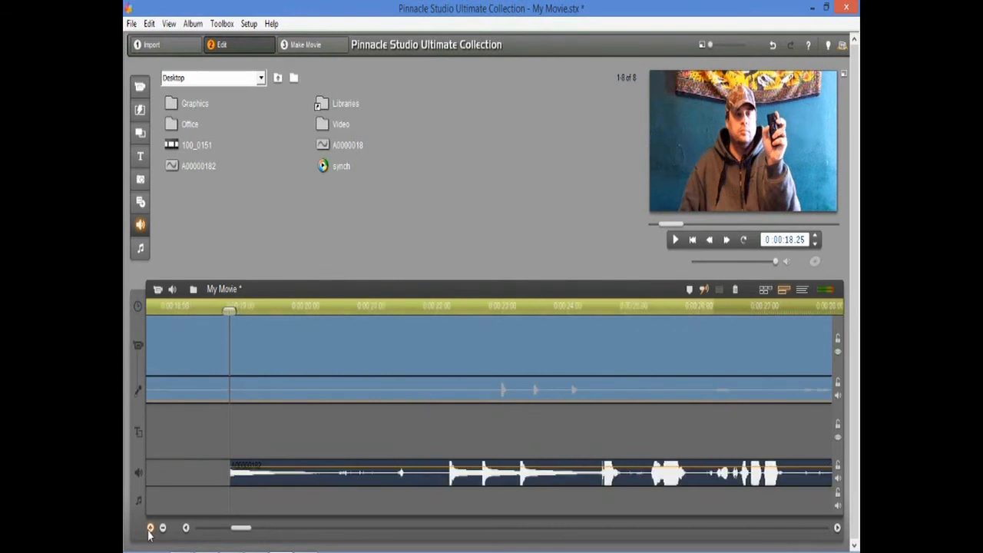
left_click(150, 528)
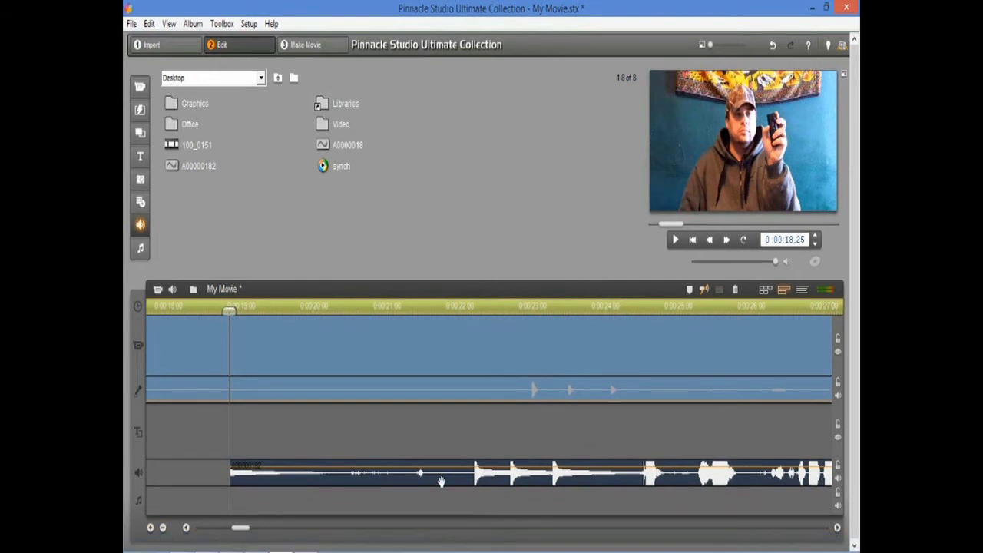
Step: Play to find the recorder's start, snap A00000182 to the playhead, and nudge it a few frames later
key("space")
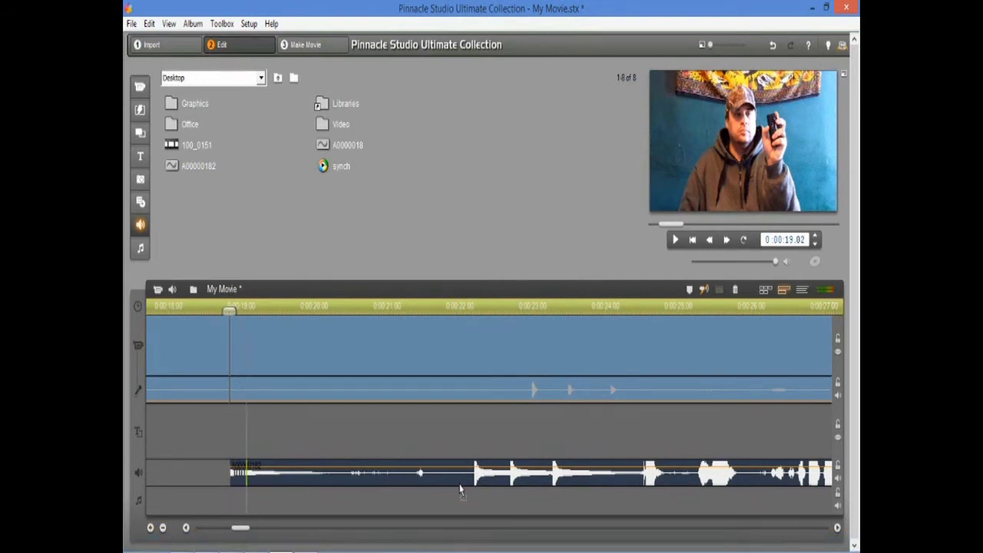
left_click_drag(459, 489, 500, 481)
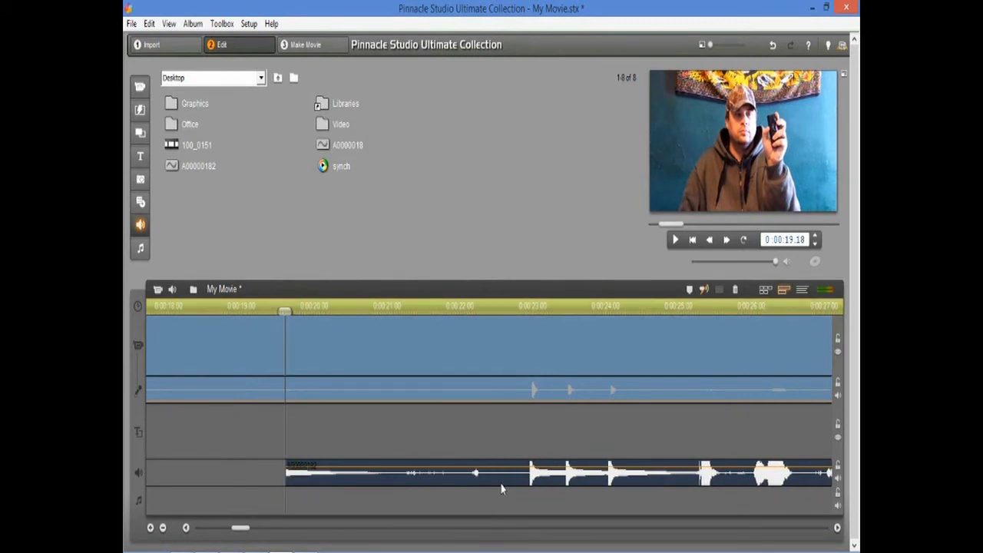
left_click_drag(503, 488, 505, 491)
left_click_drag(501, 484, 504, 492)
left_click_drag(502, 482, 506, 482)
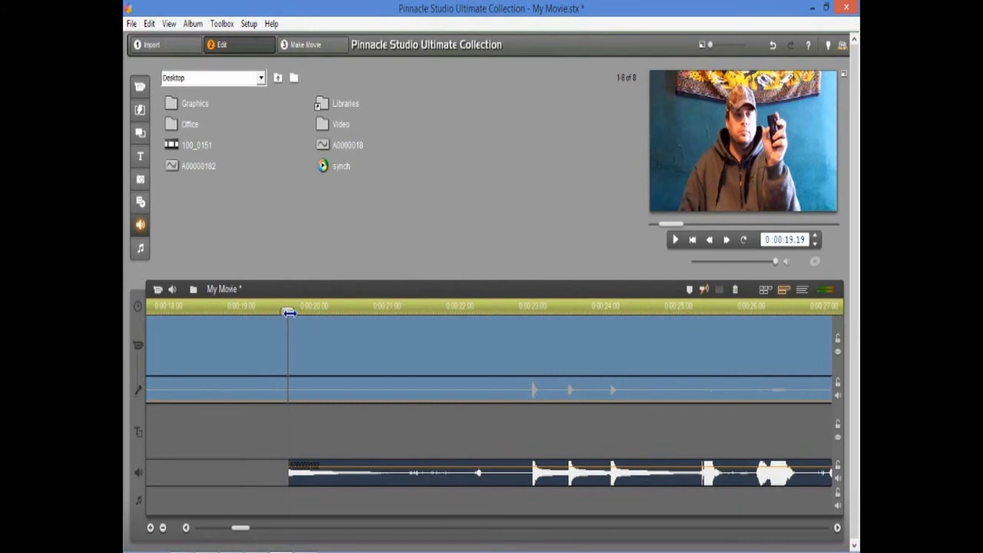
Step: Put the playhead exactly on the first clap near 0:00:23 and zoom in four levels around it
left_click_drag(288, 312, 532, 354)
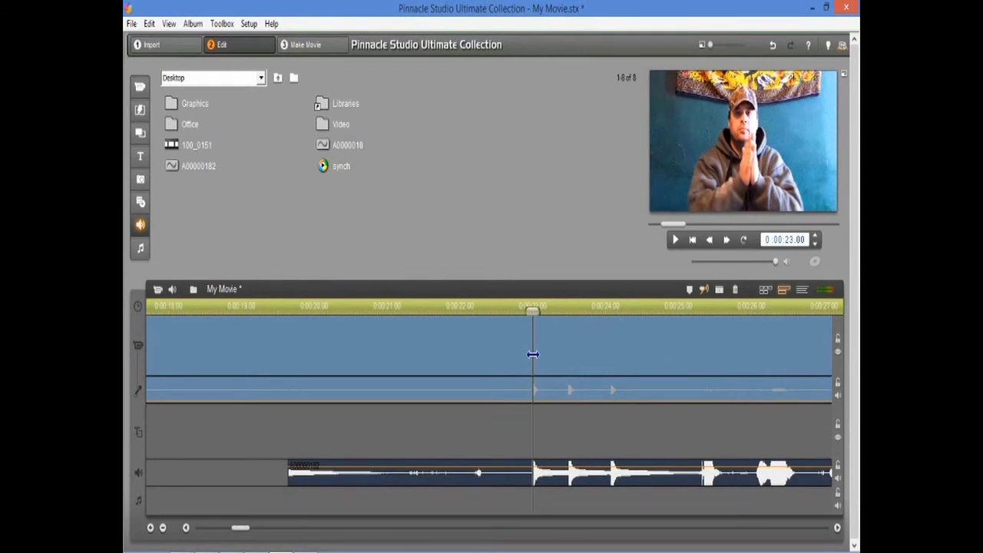
left_click_drag(532, 354, 531, 354)
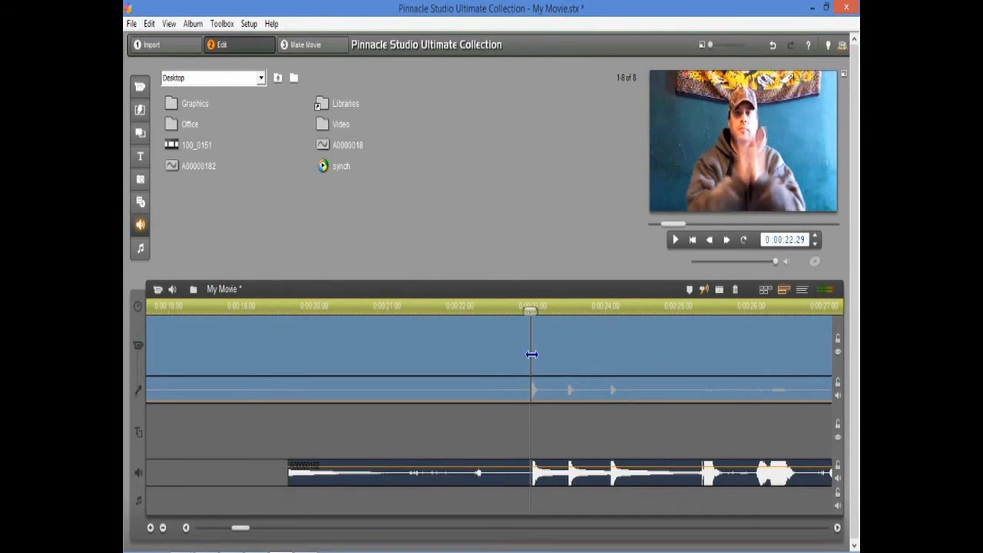
left_click(151, 527)
left_click(151, 528)
left_click(150, 528)
left_click(151, 527)
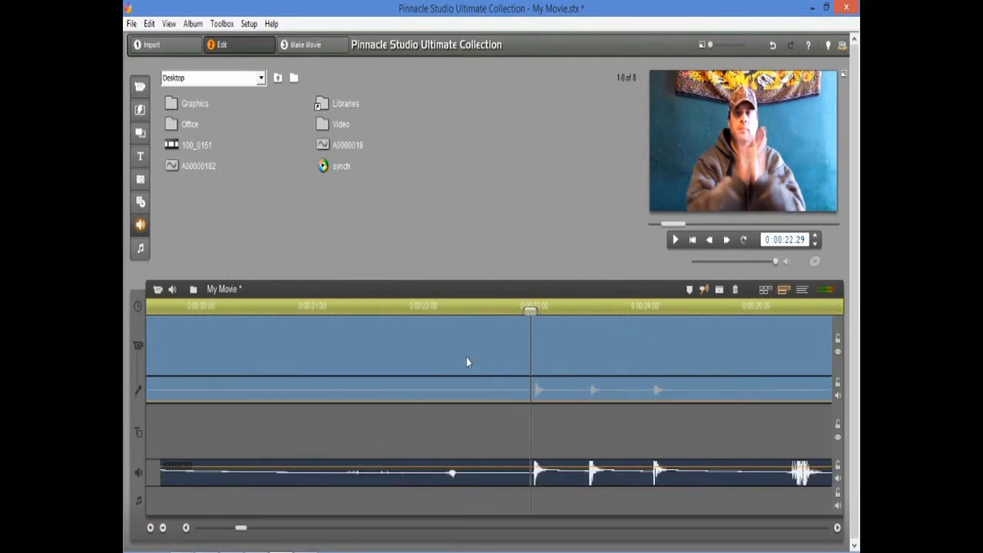
Step: Check the recorder clip's start frame, then place the playhead on the first clap at 0:00:23.00 and zoom further
left_click(554, 486)
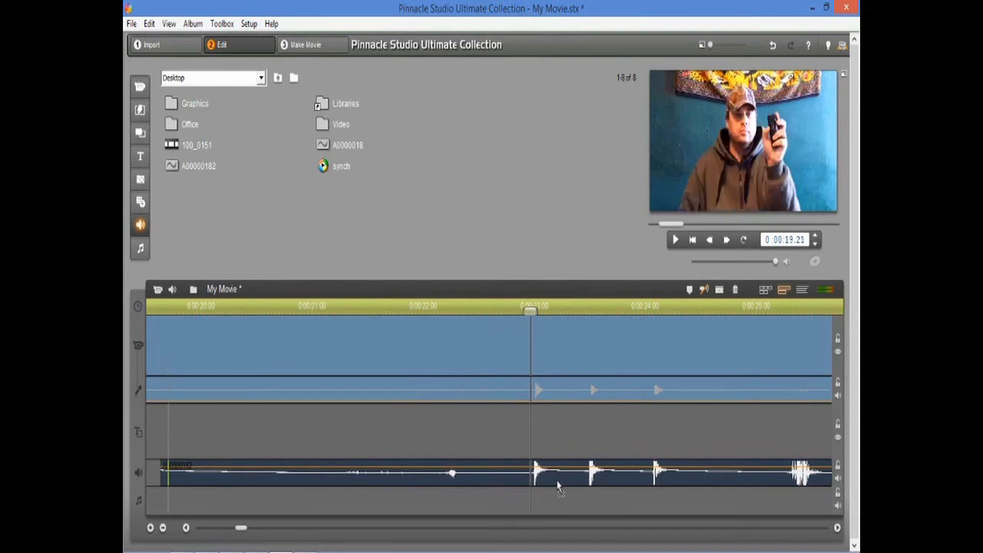
left_click(556, 487)
left_click_drag(553, 486, 553, 487)
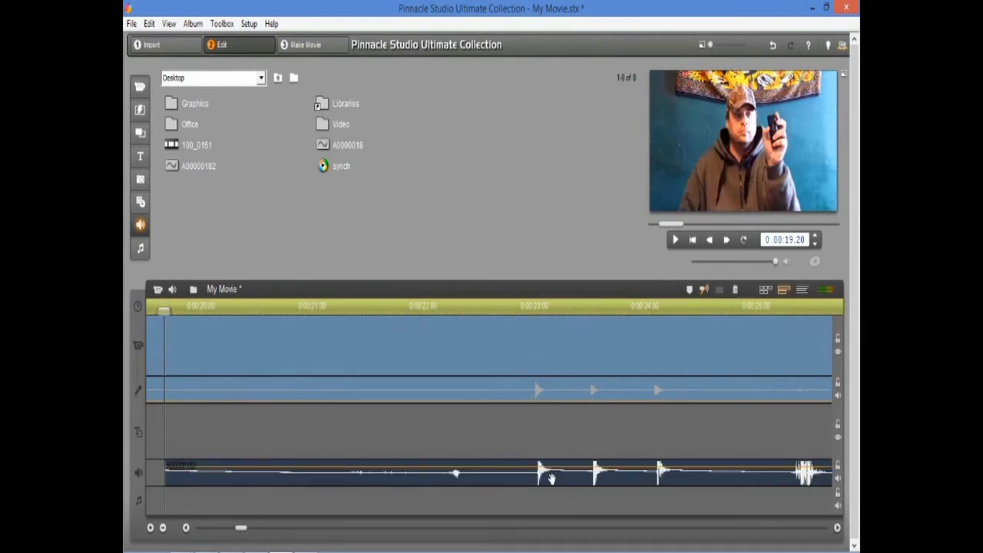
left_click(533, 310)
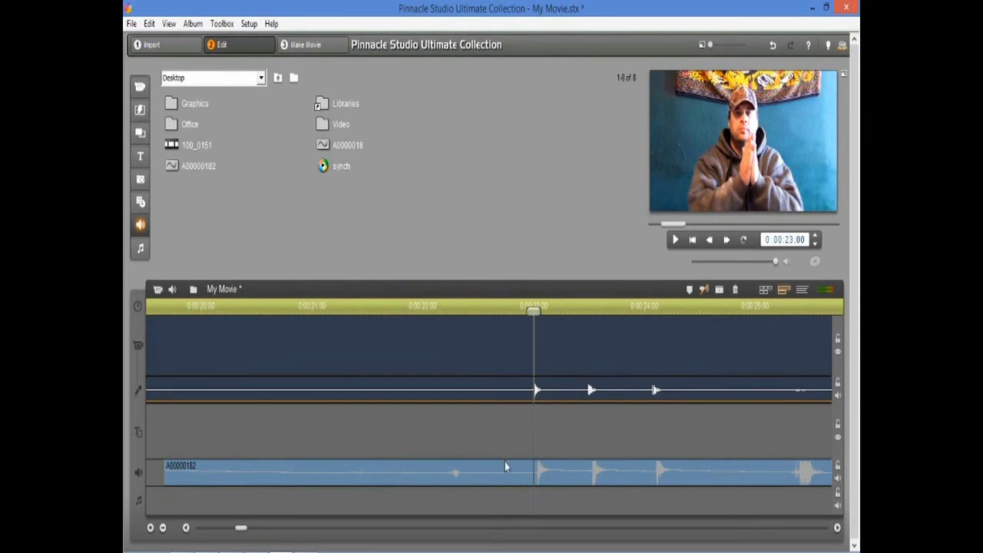
left_click(151, 528)
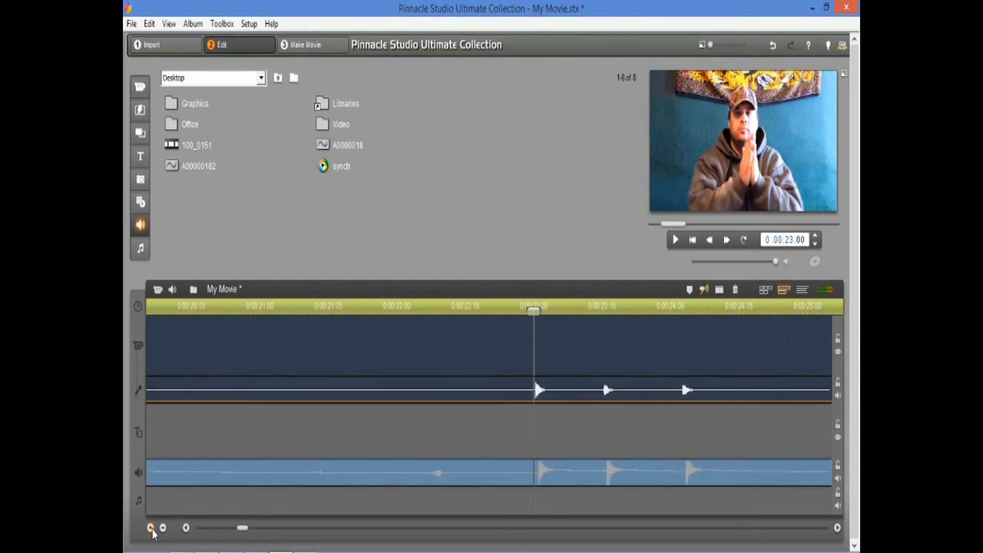
Step: Frame-step the playhead and shift the A00000182 clip so its start lands near 0:00:19.19
left_click(480, 478)
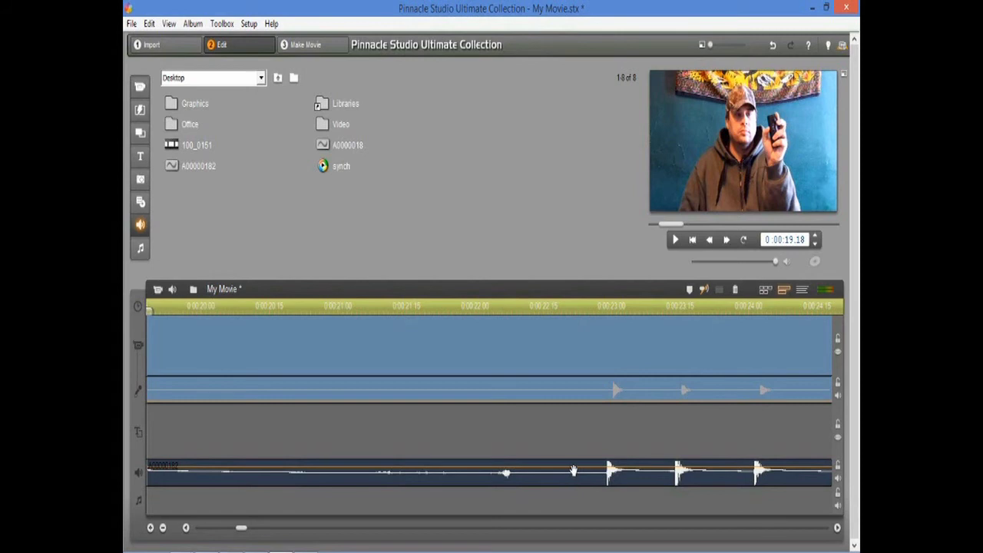
key("Right")
key("Right")
key("Right")
key("Left")
key("Left")
key("Left")
key("Right")
key("Right")
left_click_drag(602, 473, 600, 470)
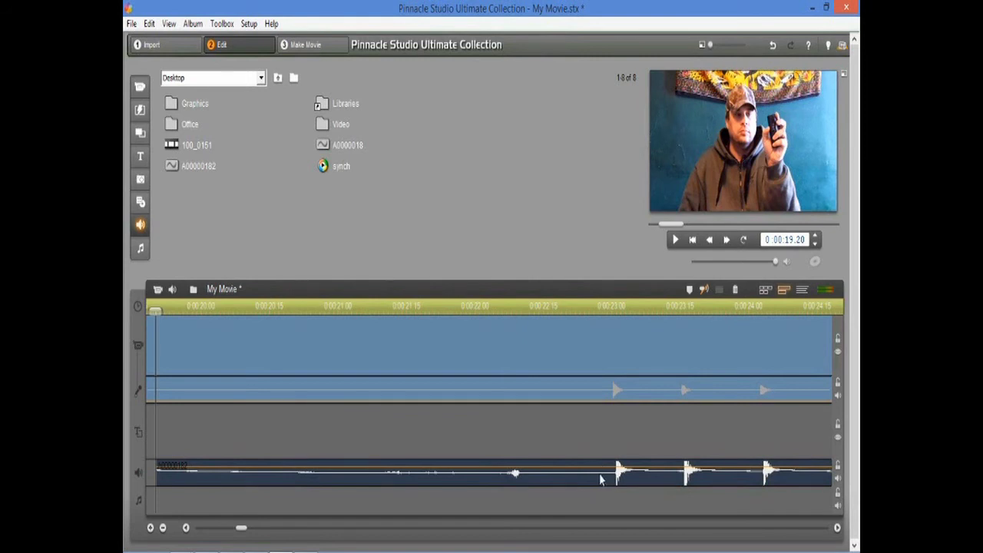
key("Left")
key("Left")
key("Right")
left_click_drag(600, 476, 596, 473)
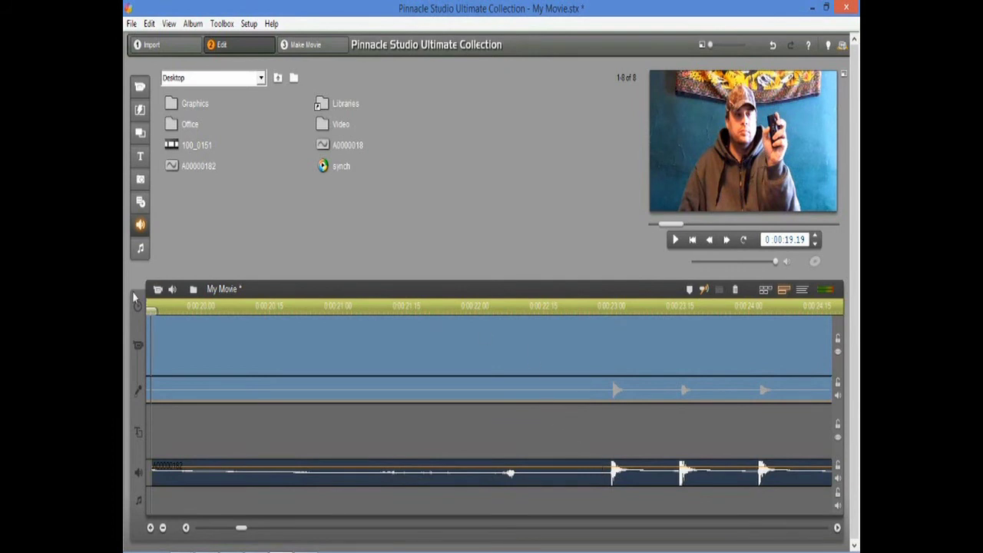
left_click_drag(150, 310, 609, 361)
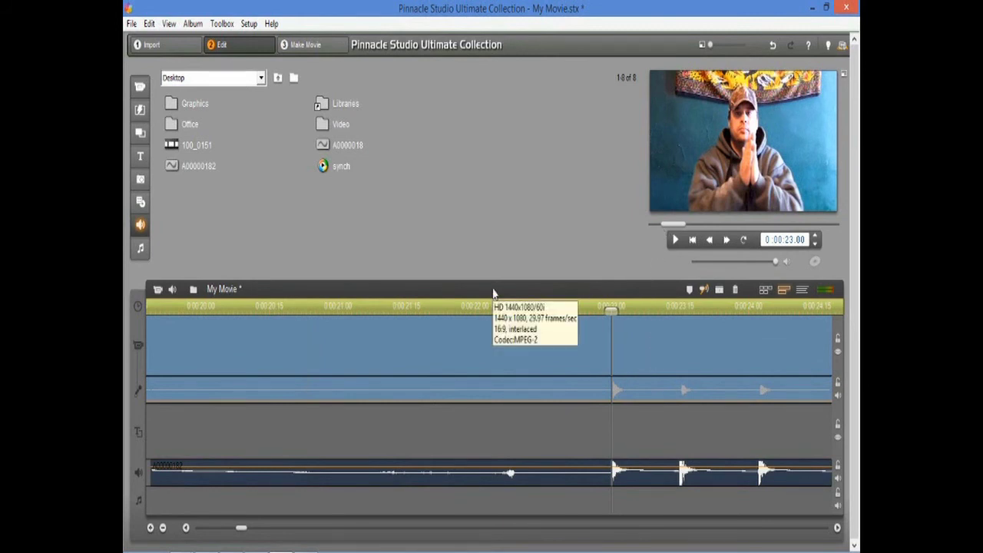
left_click(675, 239)
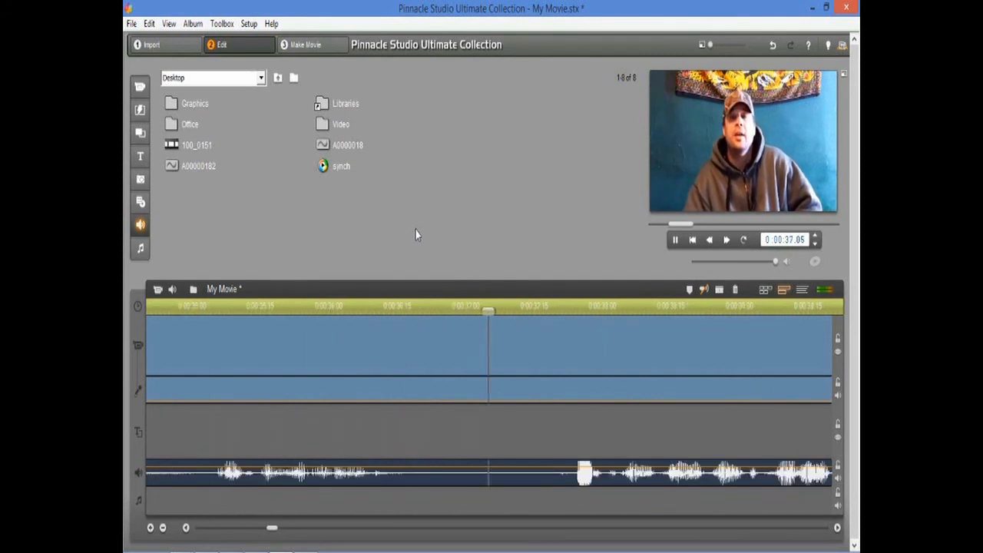
left_click(675, 240)
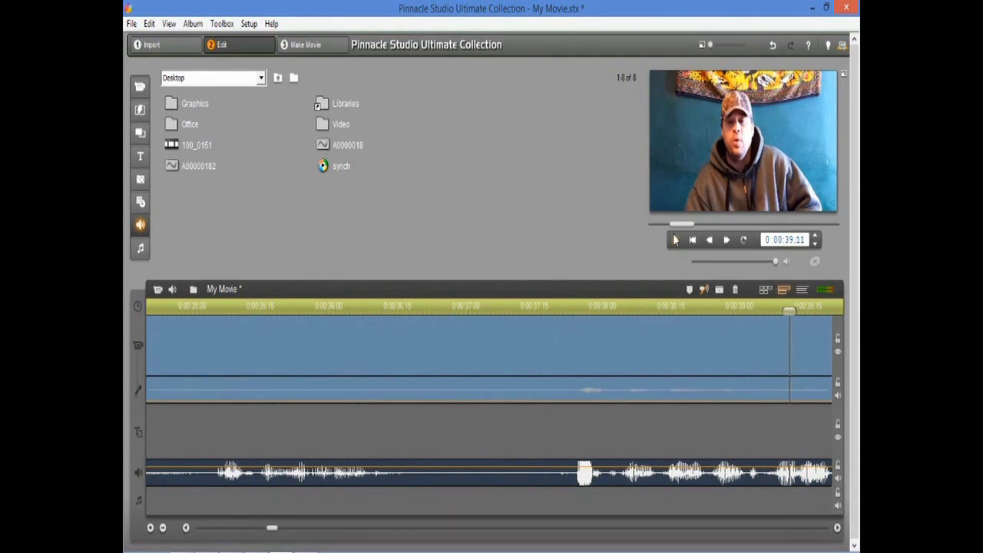